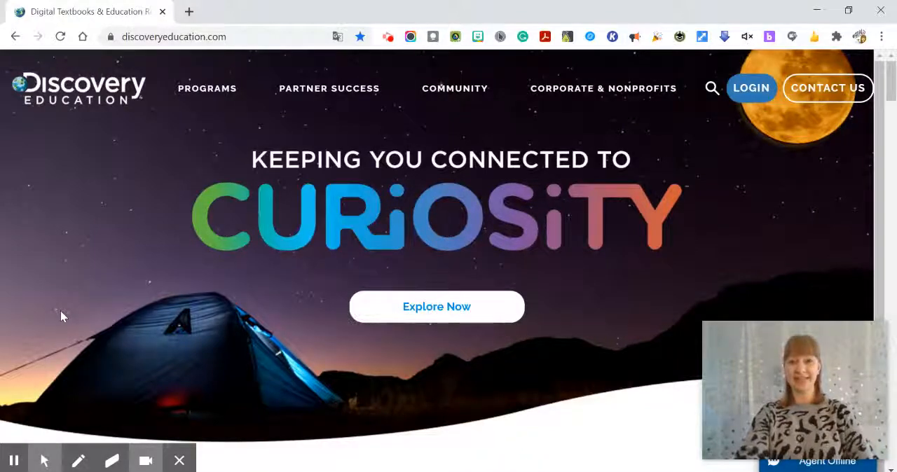
Step: Capture a window snip of the Discovery Education browser page and open it in Snip & Sketch for markup
key(super+shift+s)
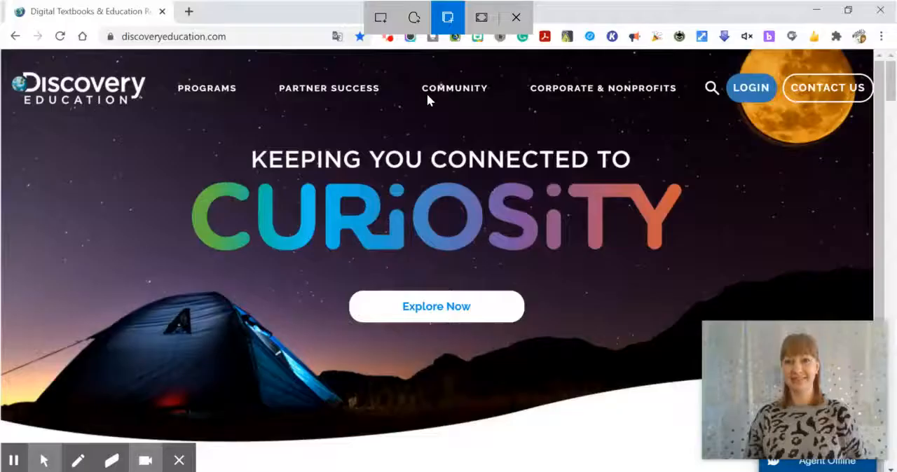
click(427, 93)
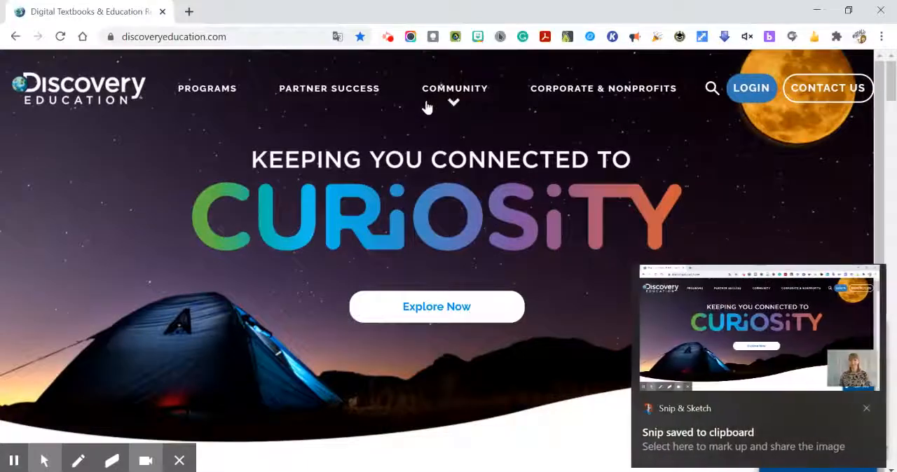
click(714, 331)
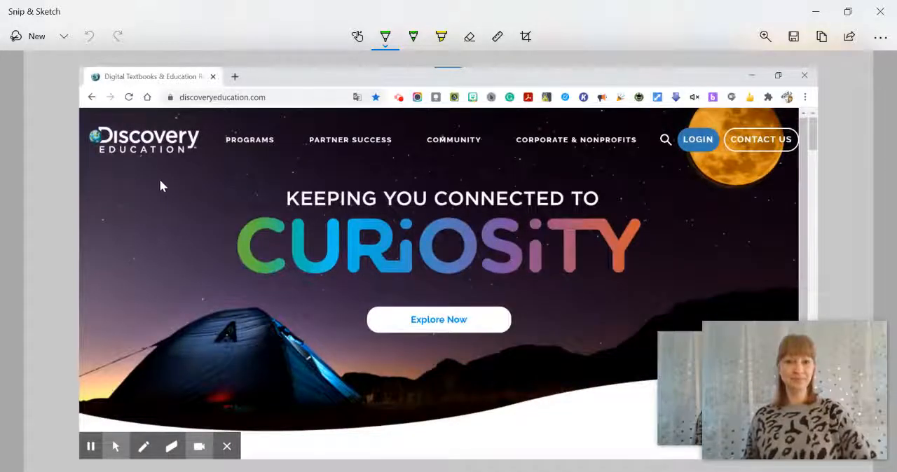
mouse_move(750, 379)
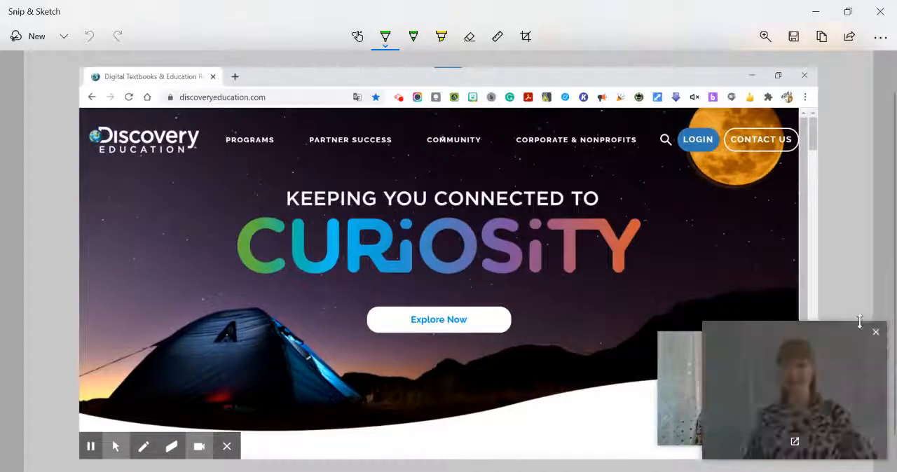
click(876, 334)
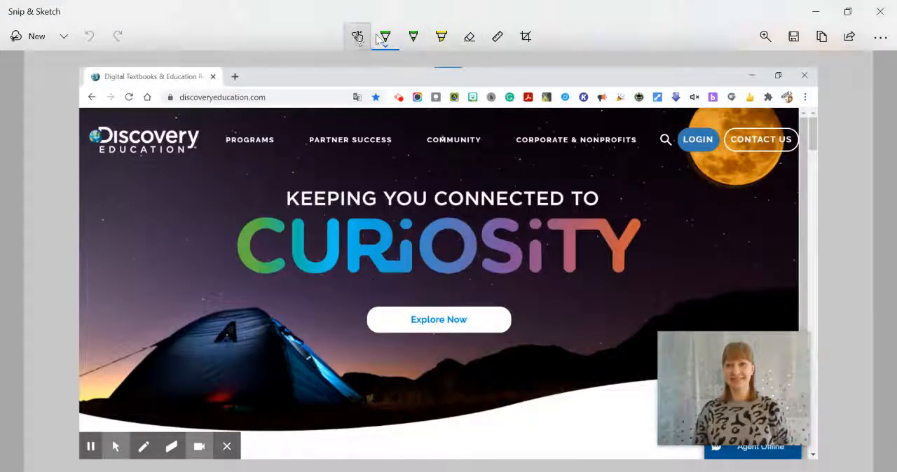
Step: Set the ballpoint pen to red and circle the LOGIN button on the screenshot
click(385, 37)
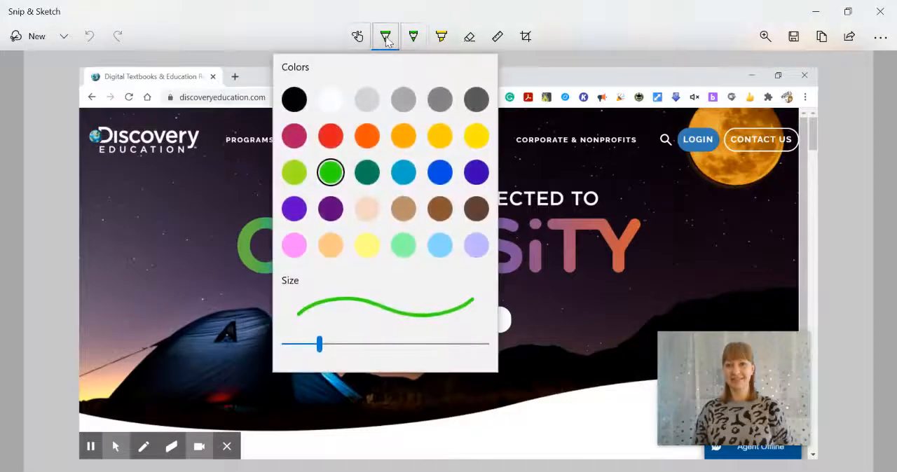
click(330, 136)
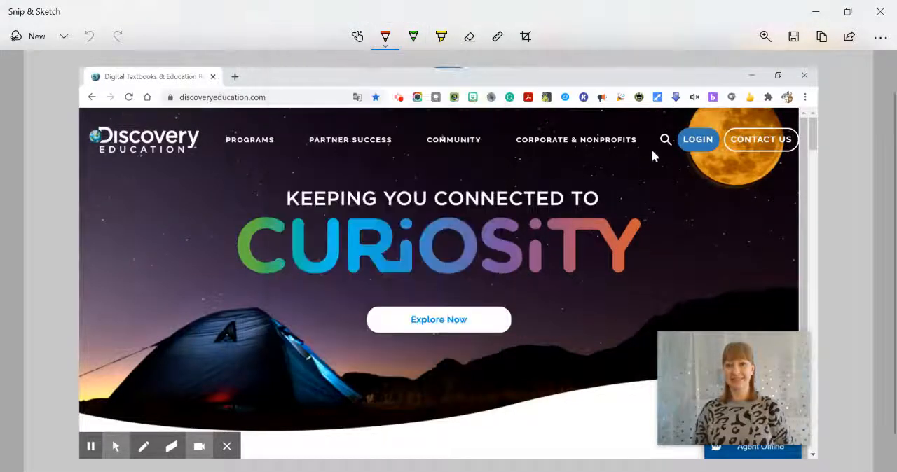
mouse_move(733, 124)
mouse_down()
mouse_move(673, 139)
mouse_move(698, 182)
mouse_move(728, 117)
mouse_up()
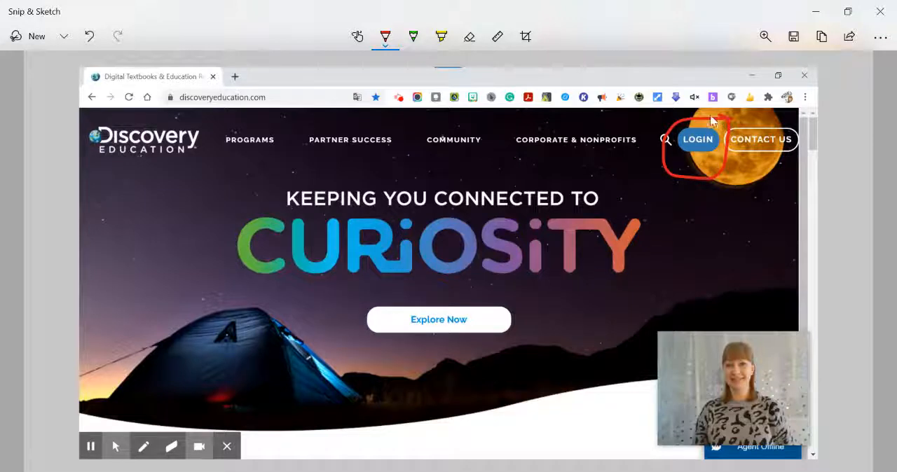
Step: Set the green pencil's size to 16 and draw a curved stroke beneath the moon, from beside the CURIOSITY title
click(412, 39)
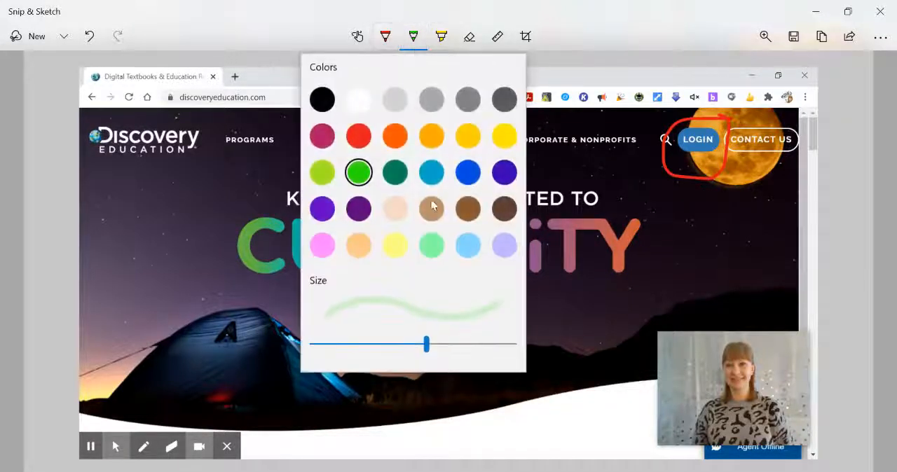
mouse_move(428, 345)
mouse_down()
mouse_move(492, 355)
mouse_move(370, 359)
mouse_move(500, 361)
mouse_move(312, 355)
mouse_move(440, 344)
mouse_up()
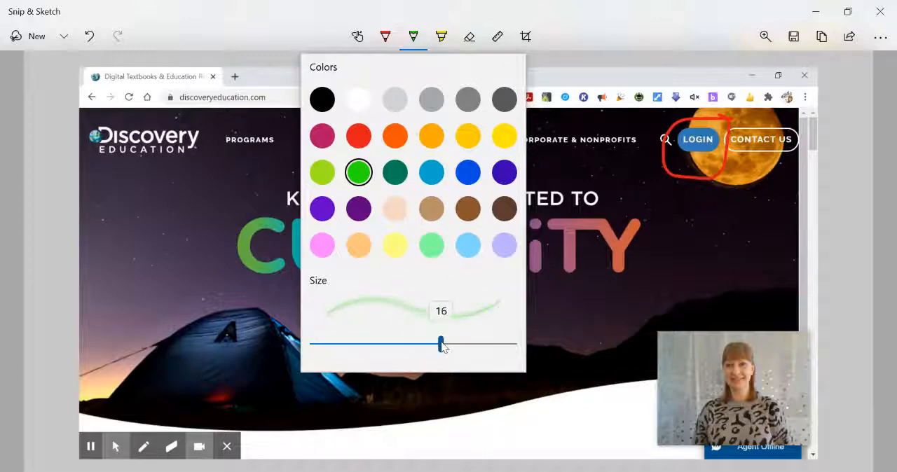
click(498, 240)
mouse_move(641, 204)
mouse_down()
mouse_move(697, 225)
mouse_move(783, 292)
mouse_move(798, 288)
mouse_up()
Step: Make the highlighter thicker and light blue, and mark over the lower moon area around the LOGIN button
click(447, 42)
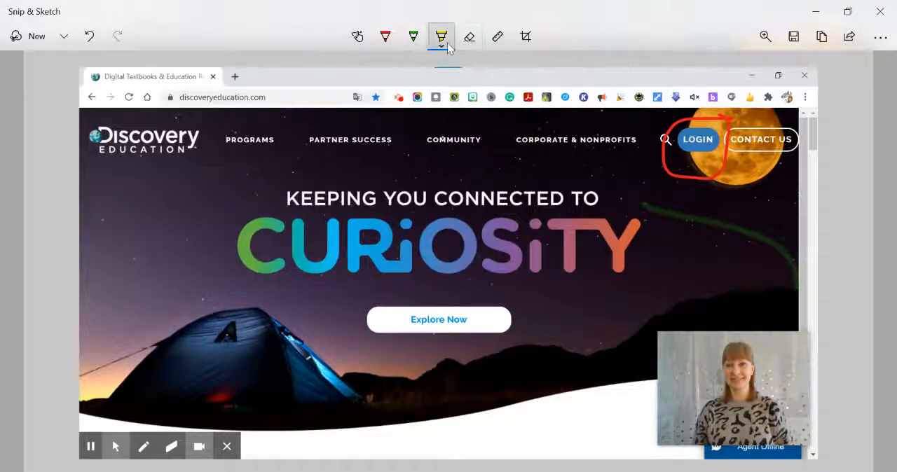
click(443, 41)
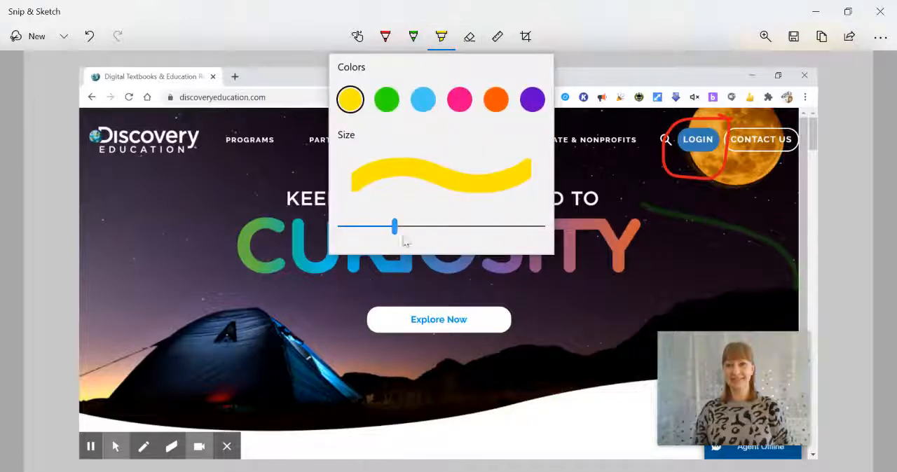
drag(395, 228, 431, 226)
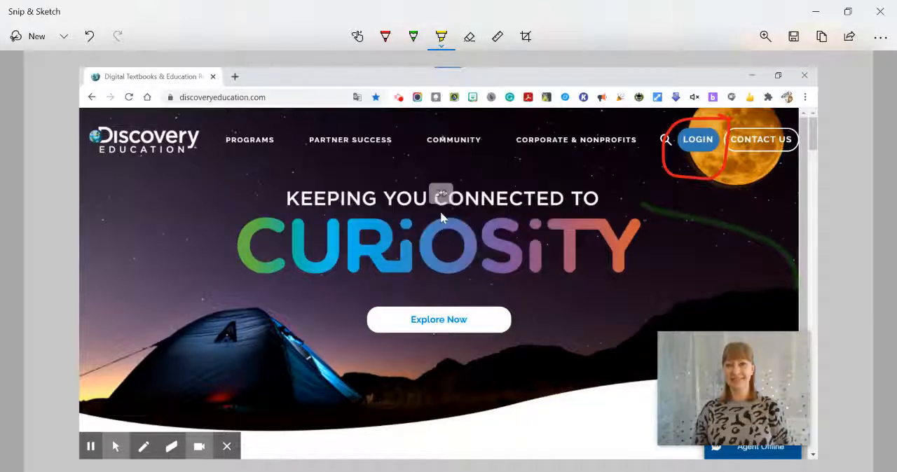
click(441, 36)
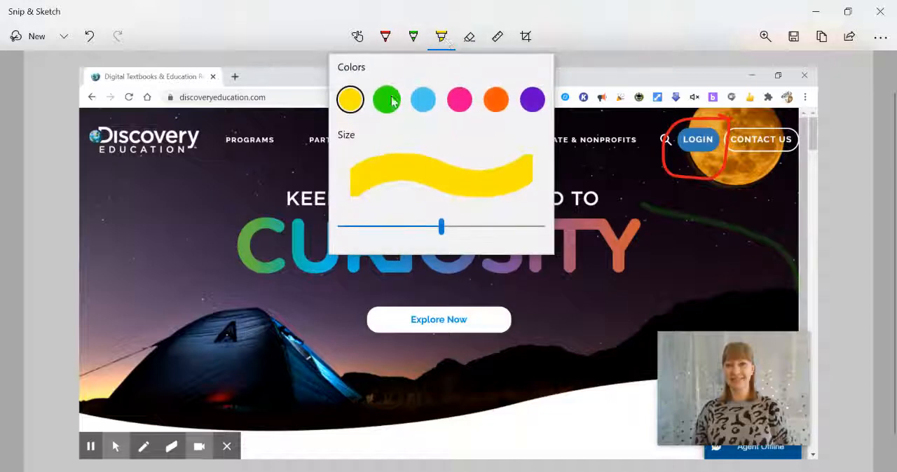
click(430, 107)
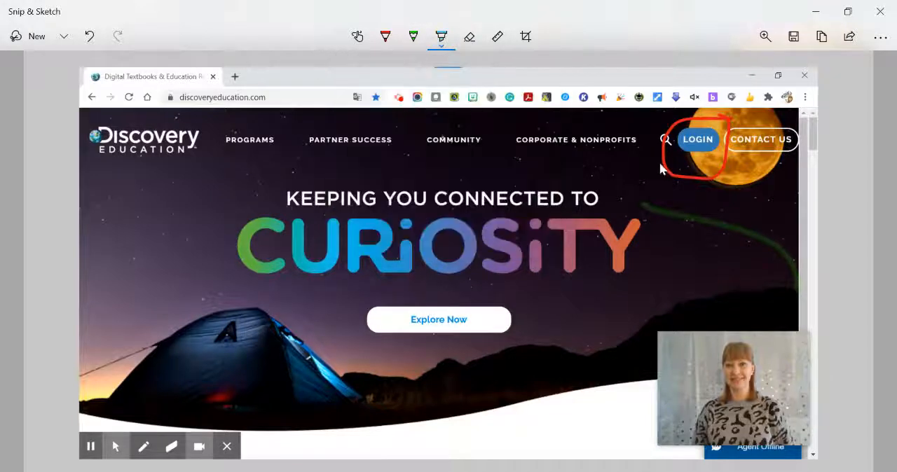
mouse_move(662, 170)
mouse_down()
mouse_move(736, 164)
mouse_move(637, 175)
mouse_move(775, 175)
mouse_move(655, 181)
mouse_up()
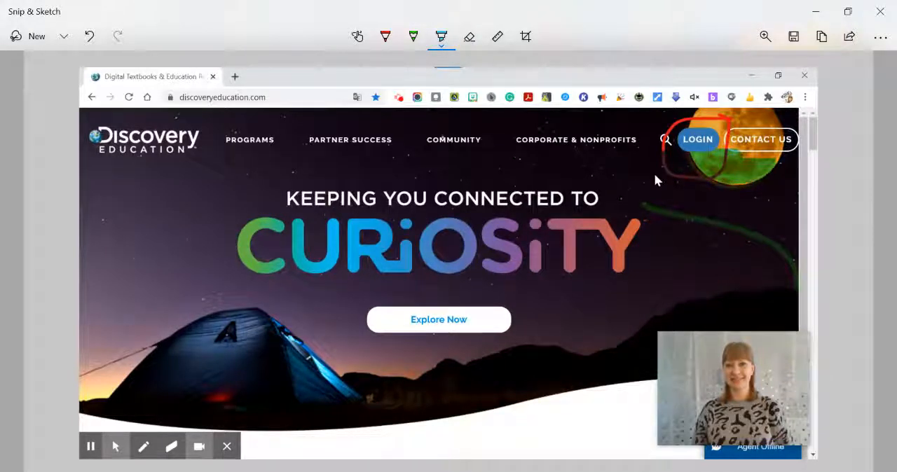
Step: Erase the blue highlight and the red circle around the LOGIN button
click(470, 39)
drag(716, 165, 610, 177)
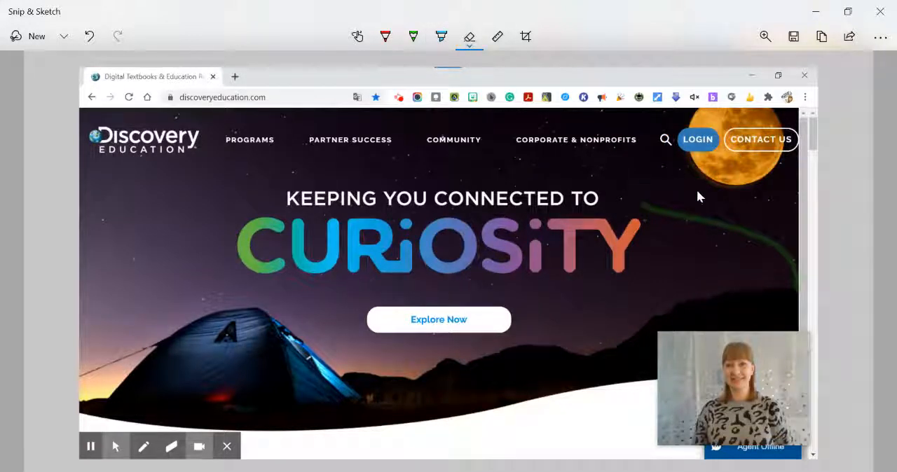
Step: Display the ruler over the screenshot and switch it to the protractor
click(497, 40)
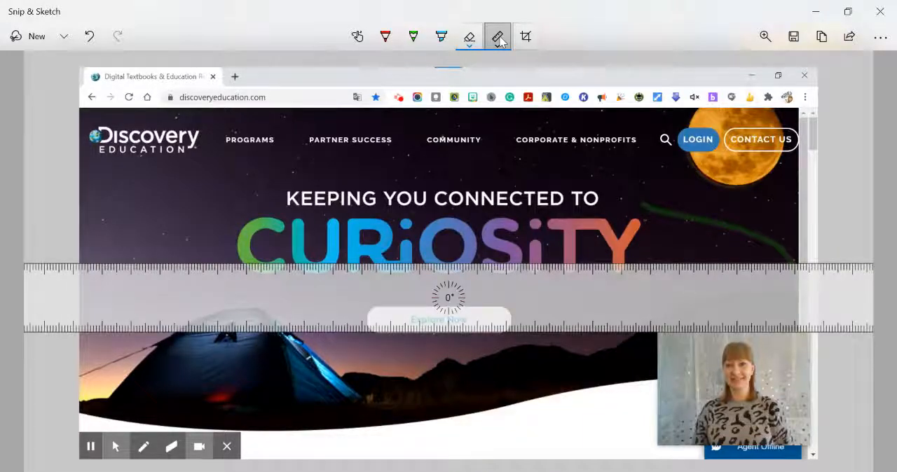
click(499, 39)
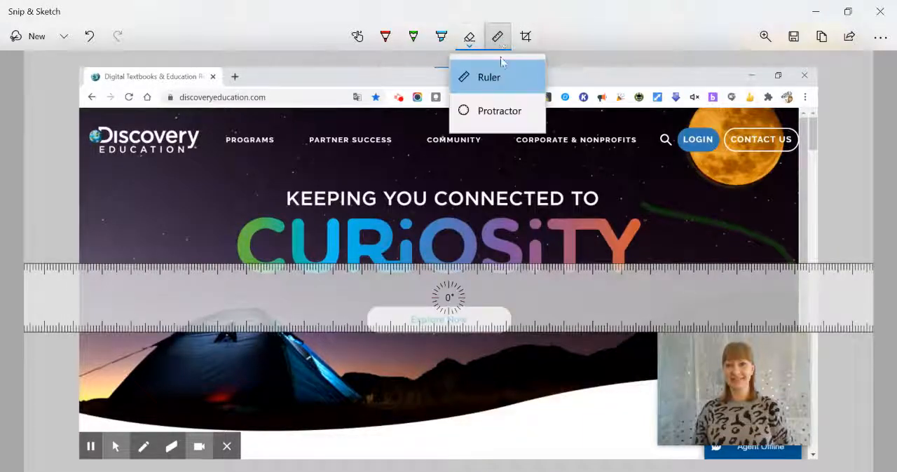
click(494, 114)
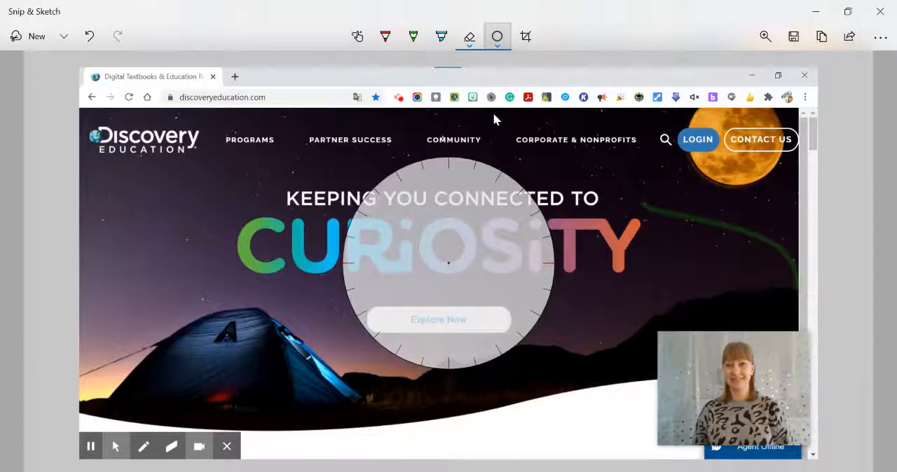
Step: Crop the screenshot to the site's navigation bar and CURIOSITY title, cutting off the browser bar and everything below the title
click(525, 38)
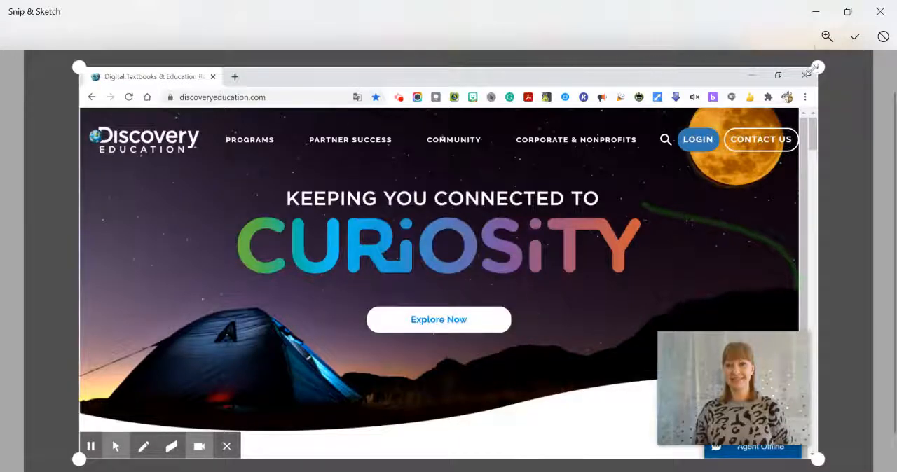
drag(817, 67, 799, 105)
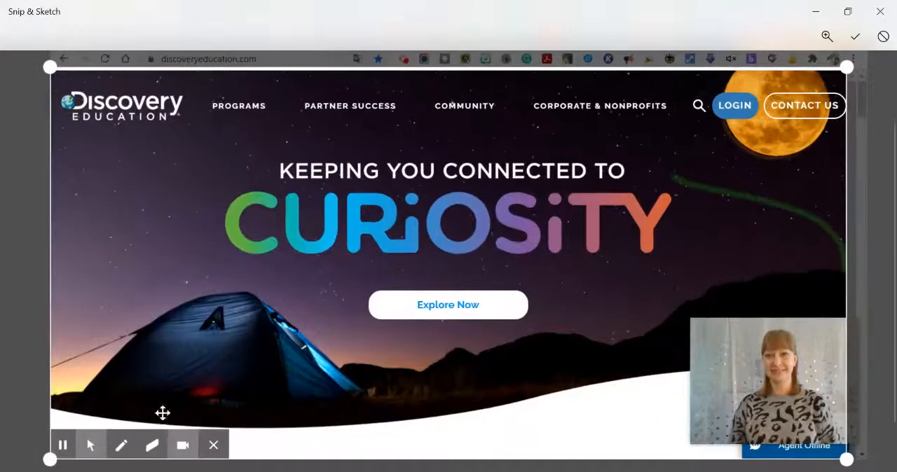
drag(50, 457, 119, 272)
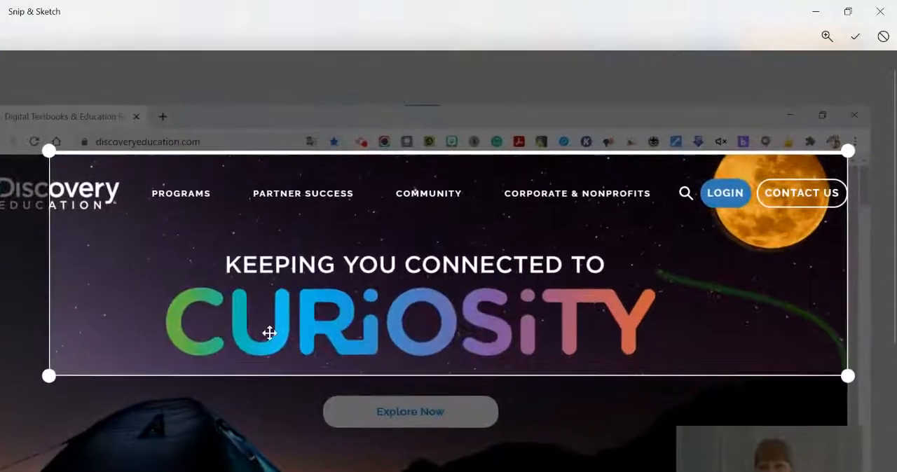
key(Return)
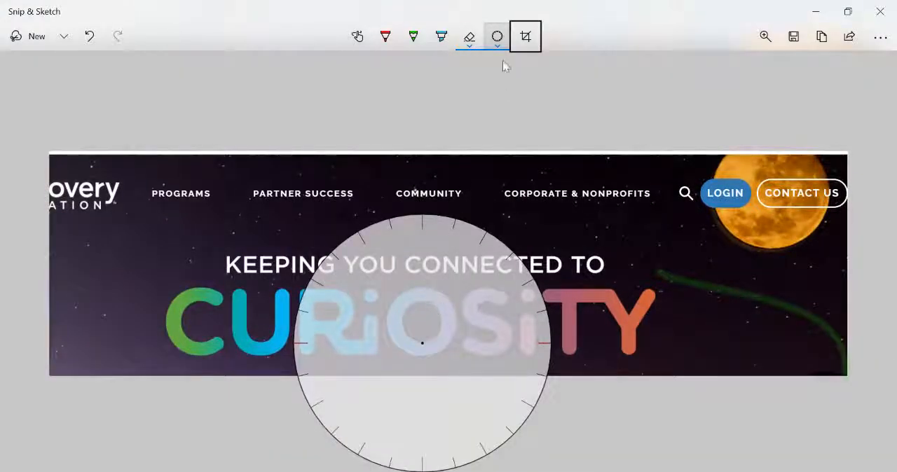
Step: Hide the protractor and circle the LOGIN button with the red ballpoint pen
click(497, 41)
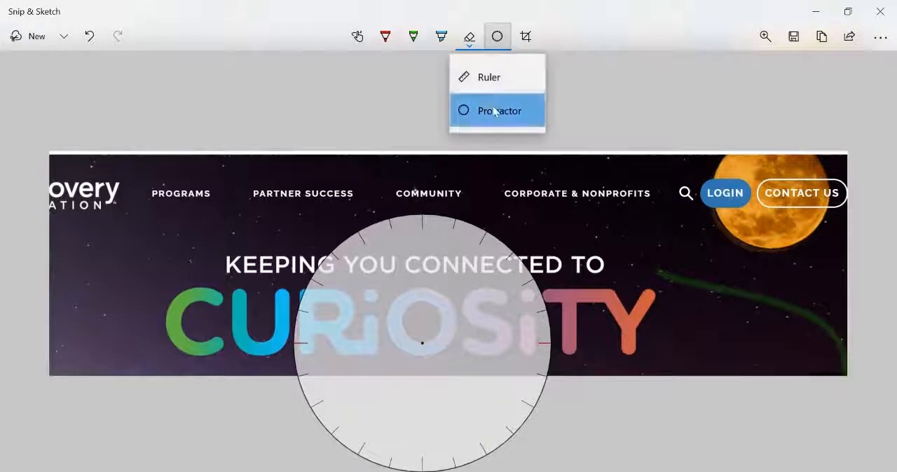
click(495, 111)
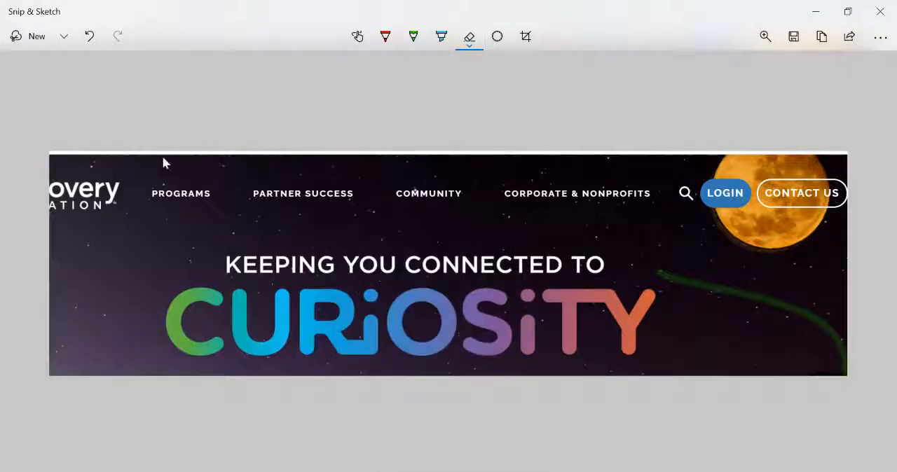
click(397, 41)
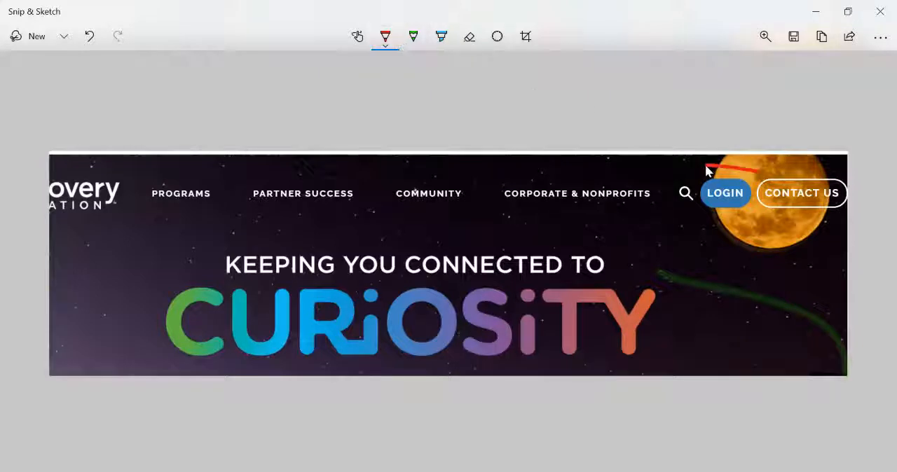
drag(738, 235, 759, 171)
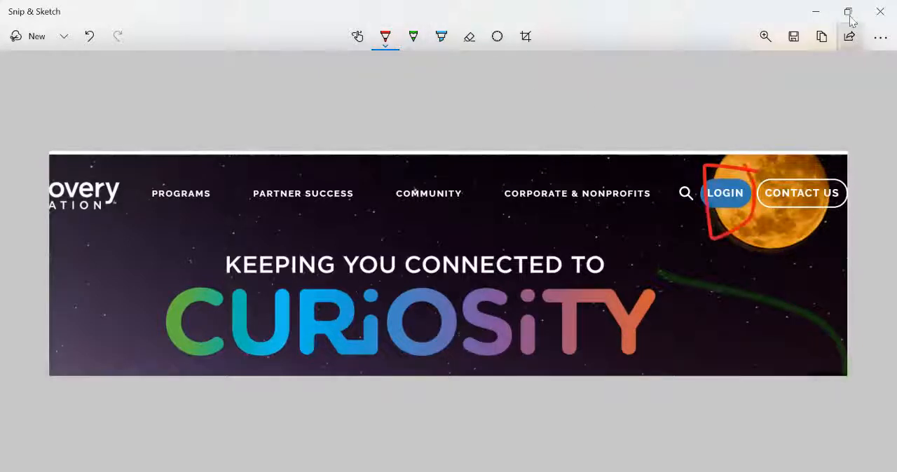
Step: Save the annotated screenshot as a JPG named "Discovery Ed" in the Downloads folder
click(794, 39)
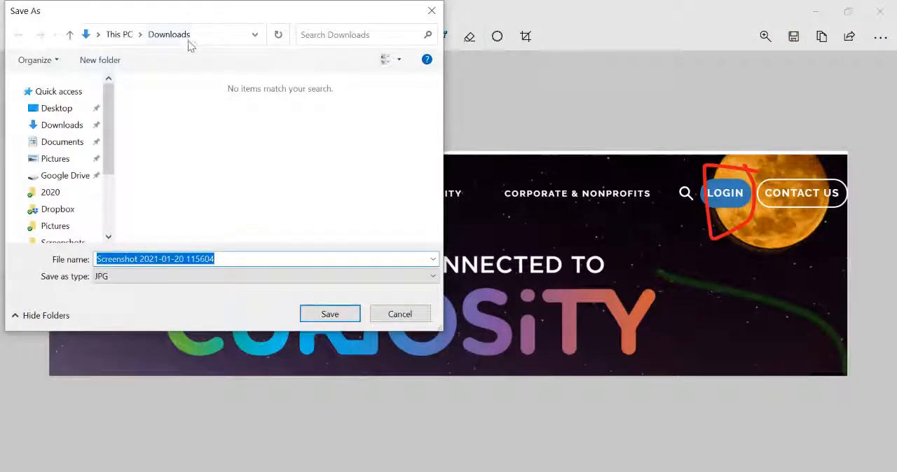
text(Di)
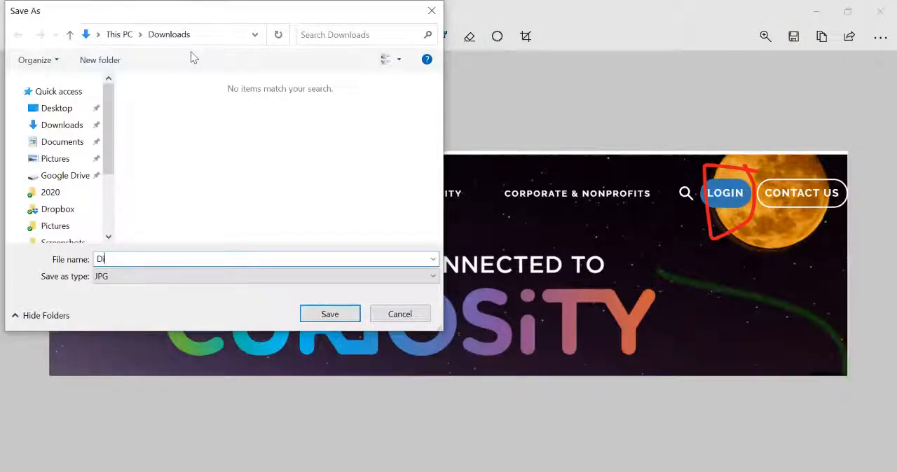
text(scovery Ed)
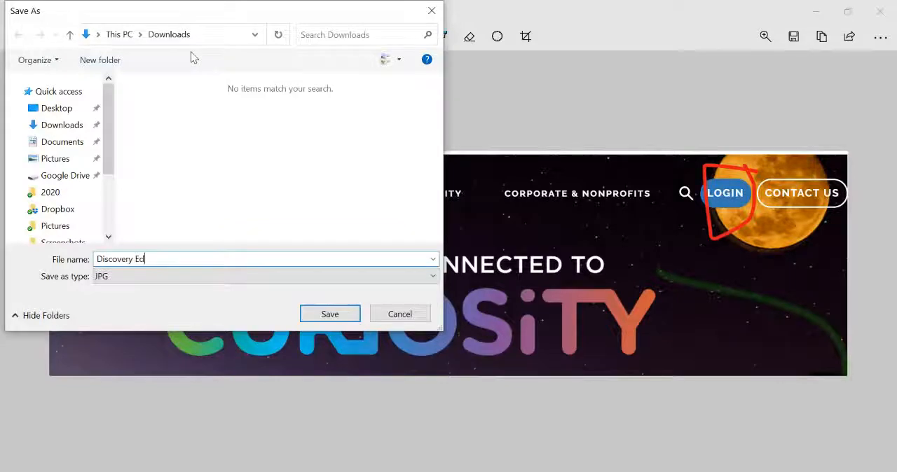
key(Return)
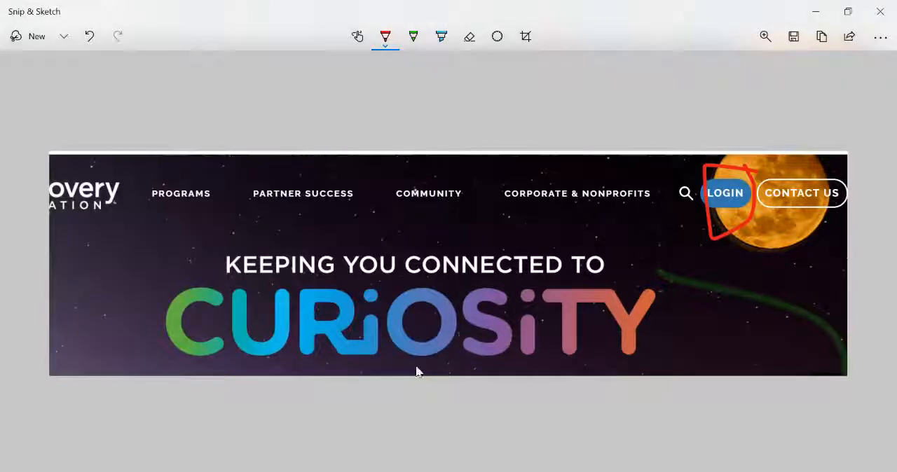
Step: View the saved image in the Downloads folder, and switch to the Chrome window showing the Discovery Education site
click(336, 471)
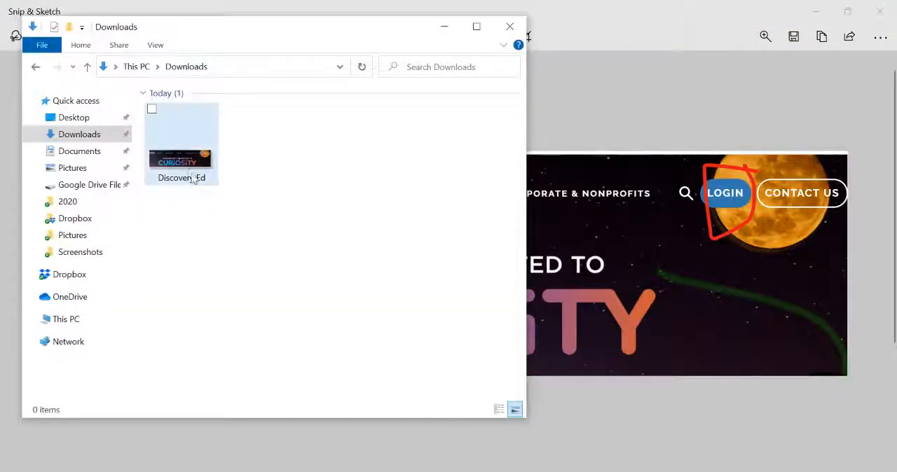
mouse_move(463, 471)
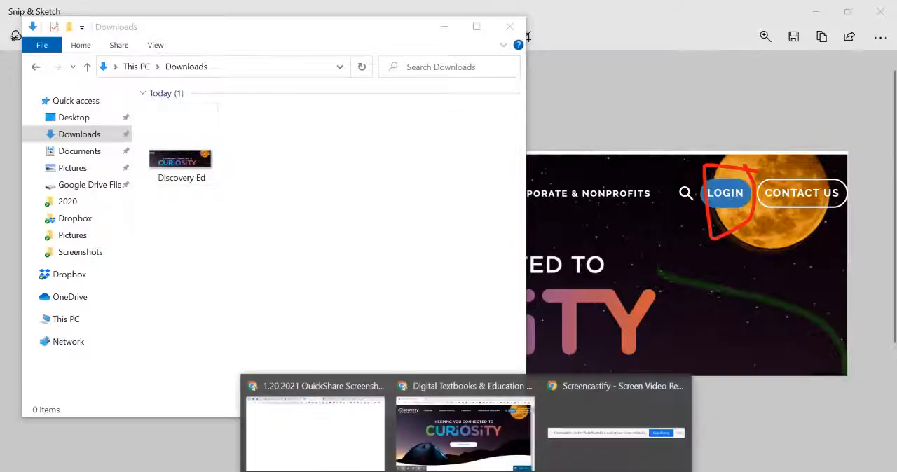
click(465, 429)
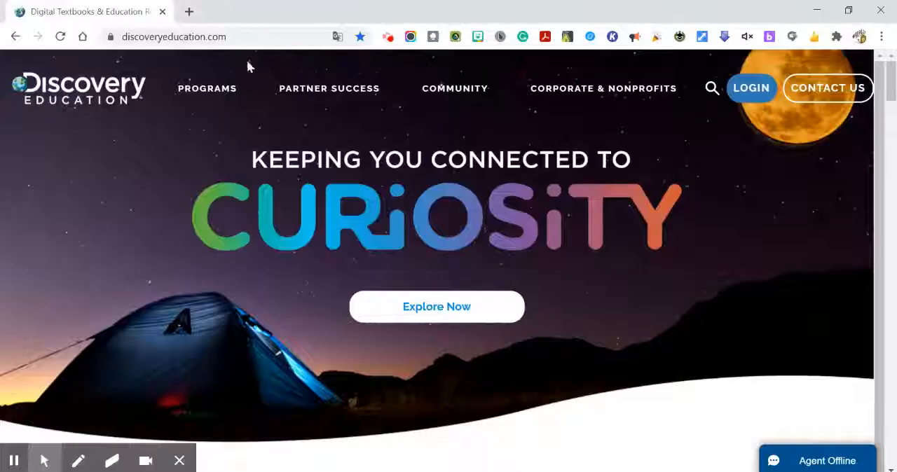
Step: Open Google Drive in a new browser tab
click(189, 11)
text(drive.google.com)
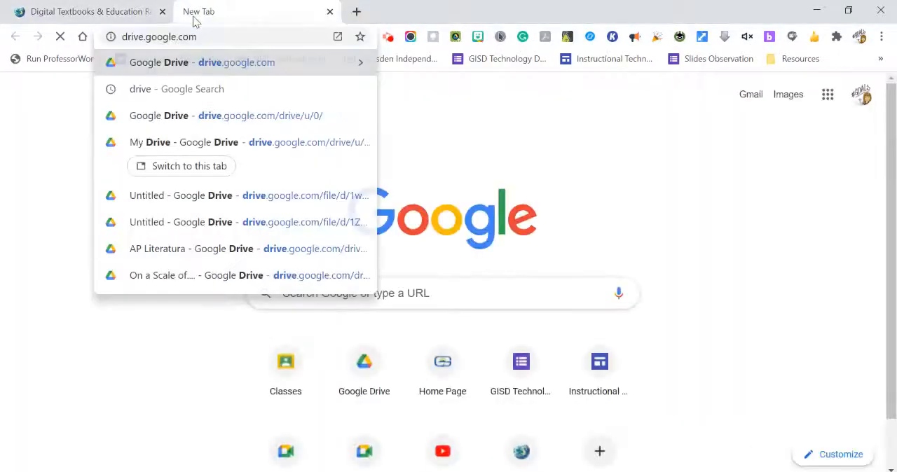
key(Return)
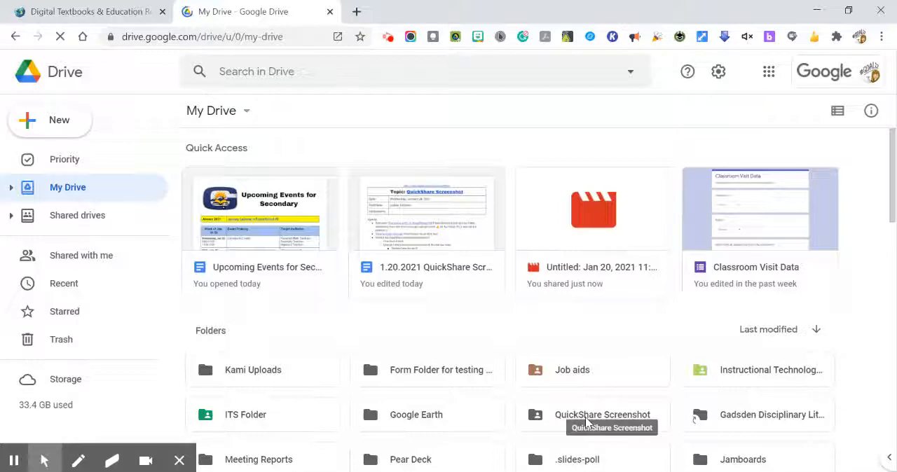
Step: Upload the "Discovery Ed" image from the Downloads folder into Drive's QuickShare Screenshot folder, and open that folder to view its files
click(350, 471)
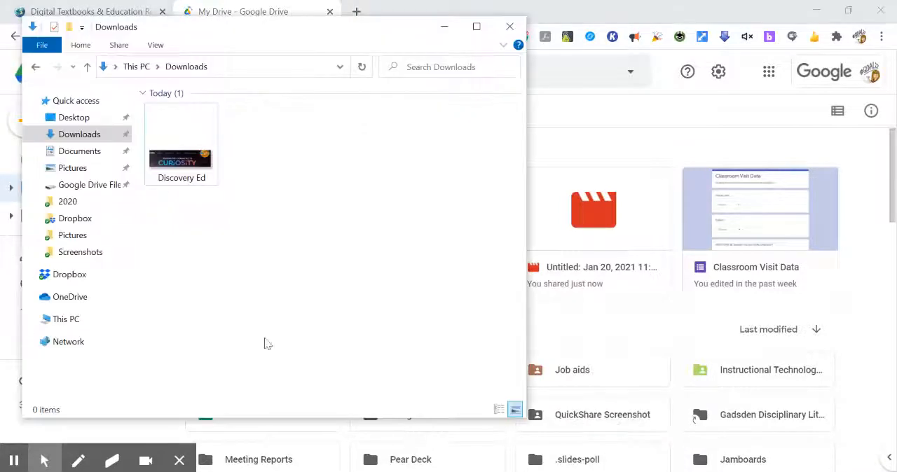
drag(165, 163, 585, 425)
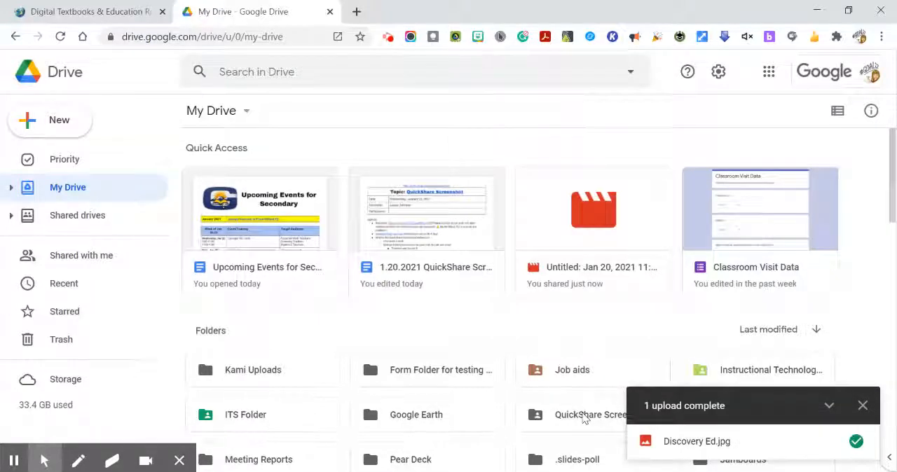
double_click(584, 415)
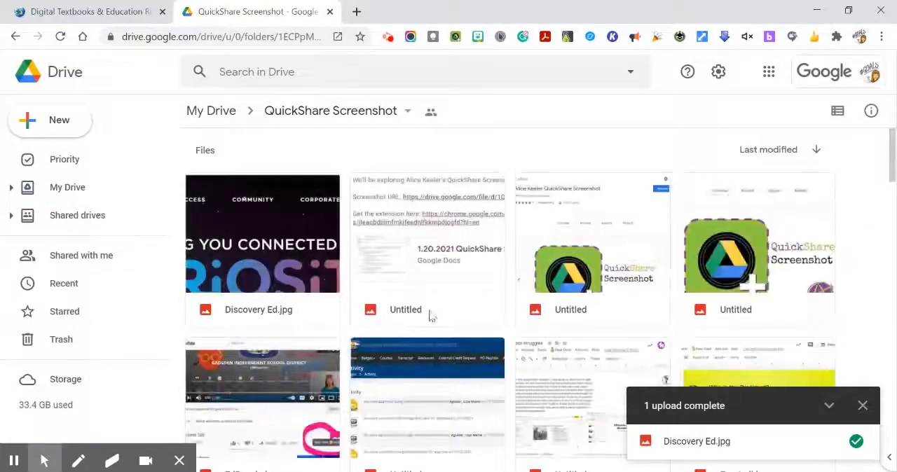
scroll(398, 319, down, 10)
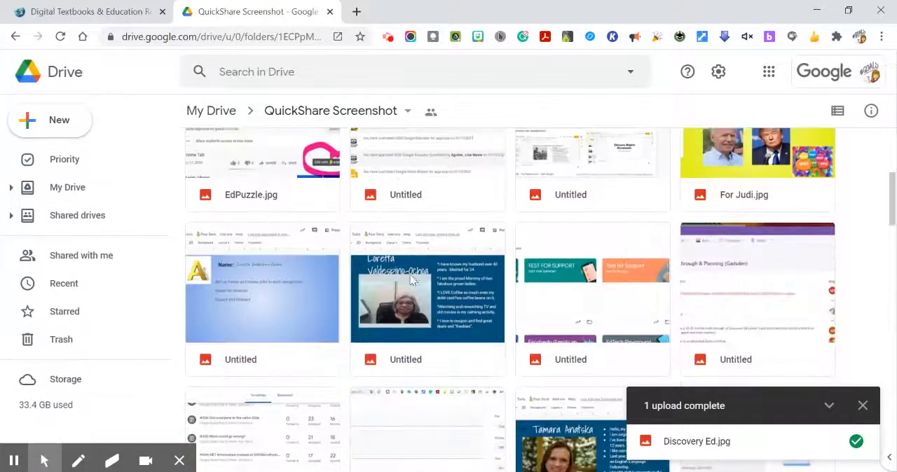
scroll(415, 292, up, 5)
scroll(415, 292, up, 3)
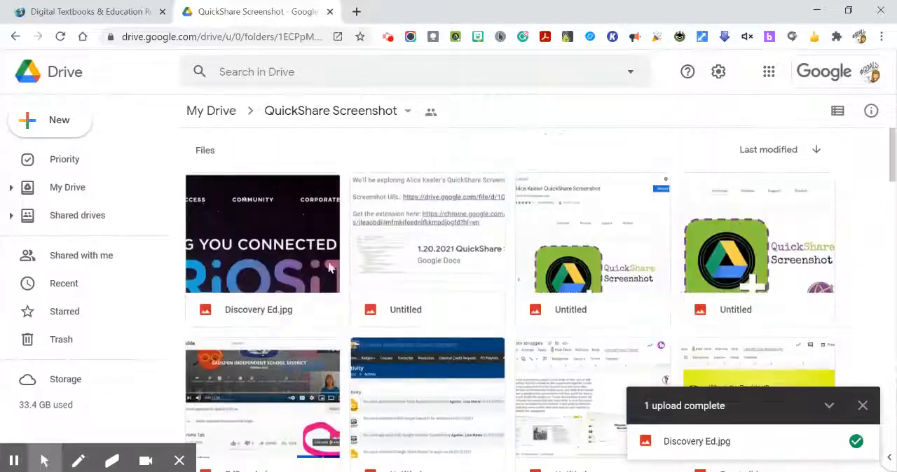
Step: Copy the sharing link of Discovery Ed.jpg and close the sharing settings
right_click(268, 238)
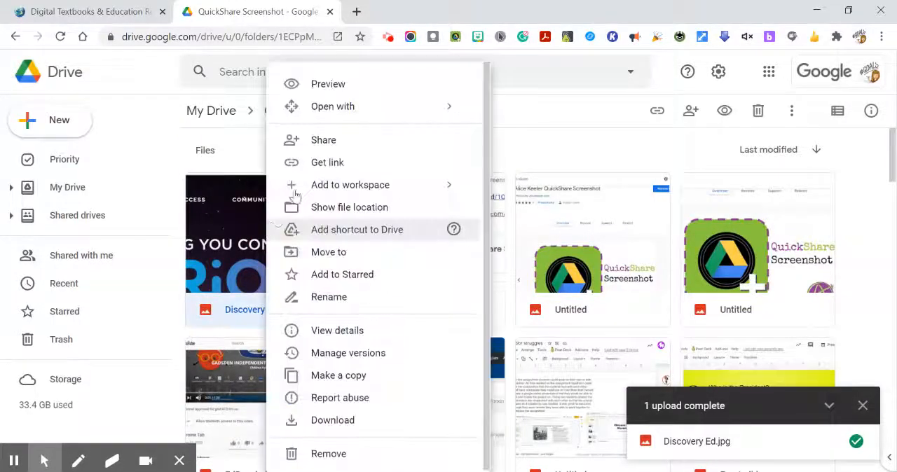
click(313, 169)
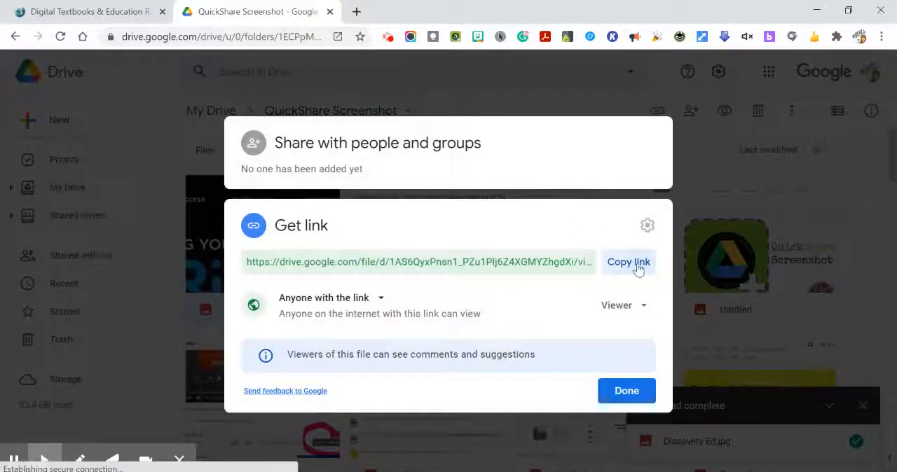
click(635, 265)
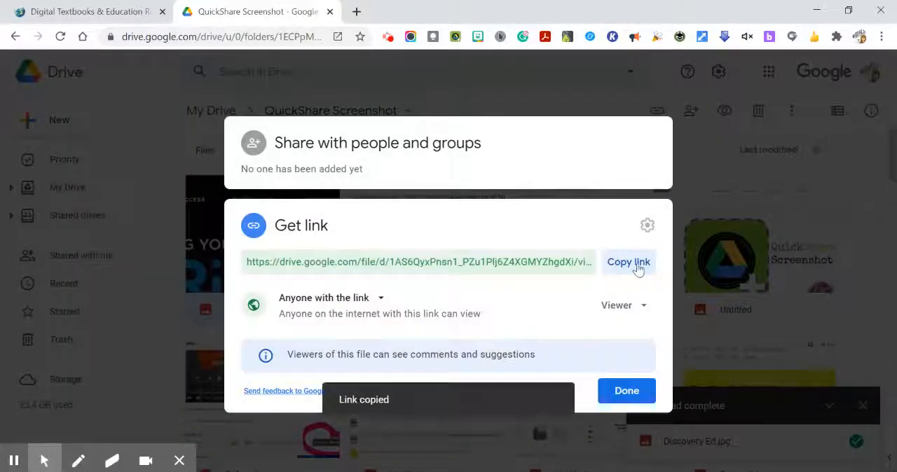
click(624, 394)
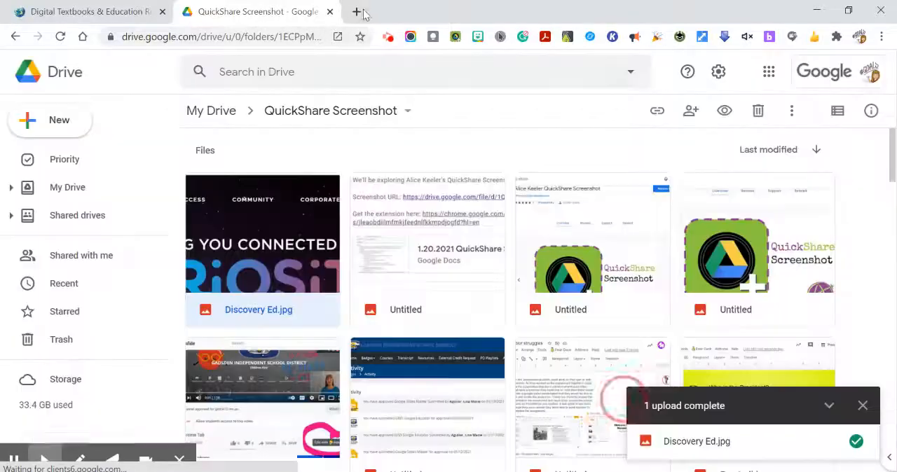
Step: Open the copied link to Discovery Ed.jpg in a new browser tab
click(356, 11)
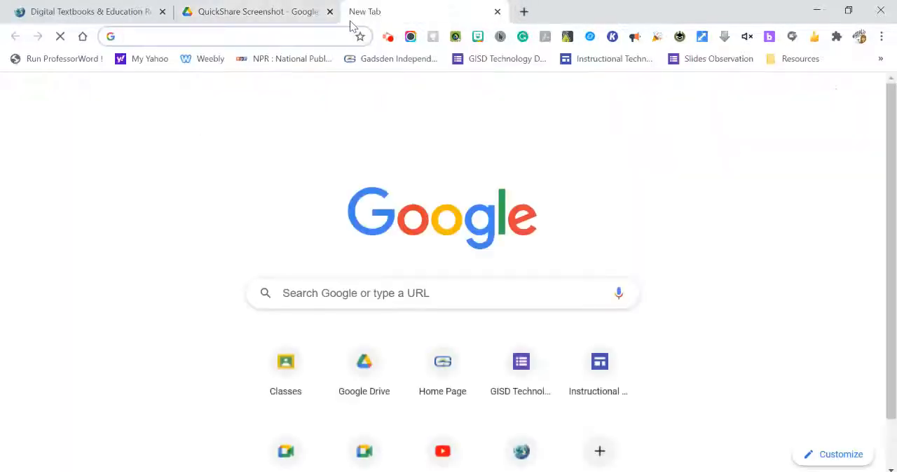
key(ctrl+v)
key(Return)
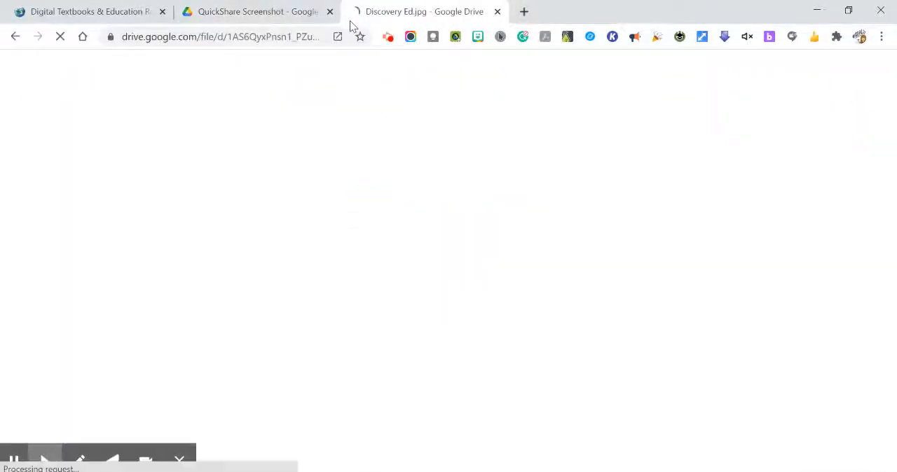